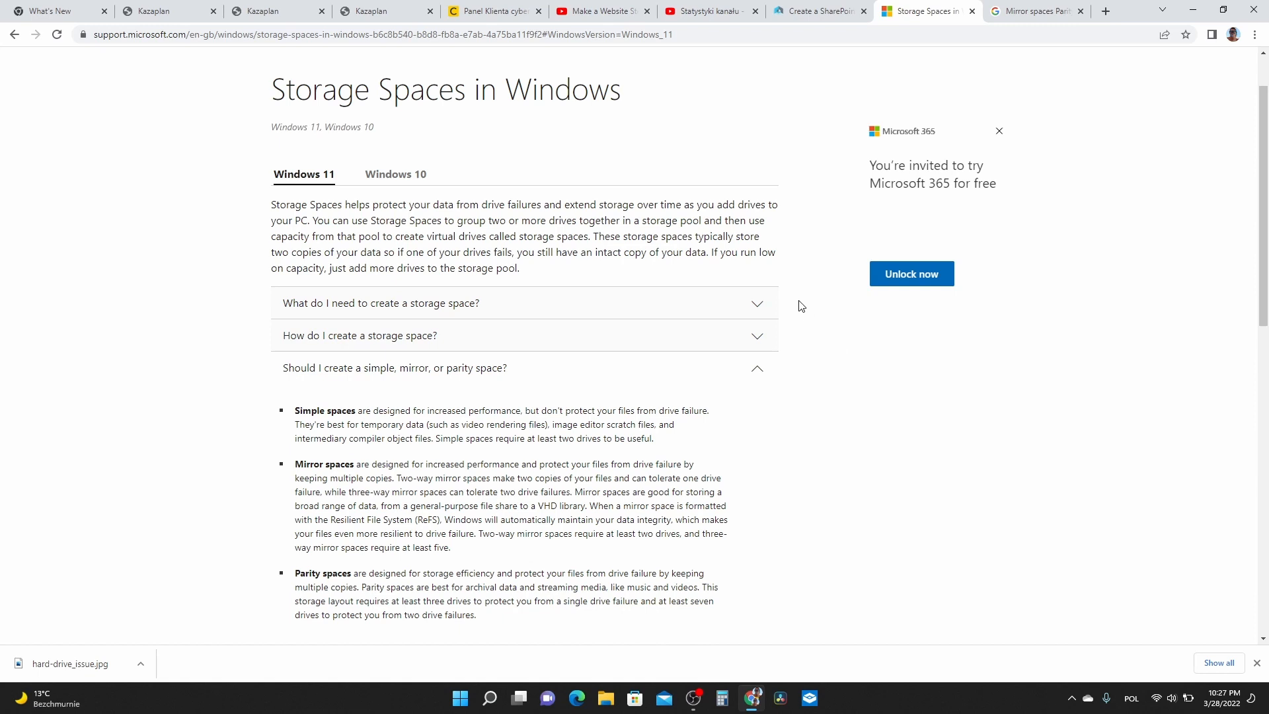
- Read the support article's explanation of simple, mirror and parity spaces
{"action": "scroll", "coordinate": [832, 443], "scroll_direction": "down", "scroll_amount": 2}
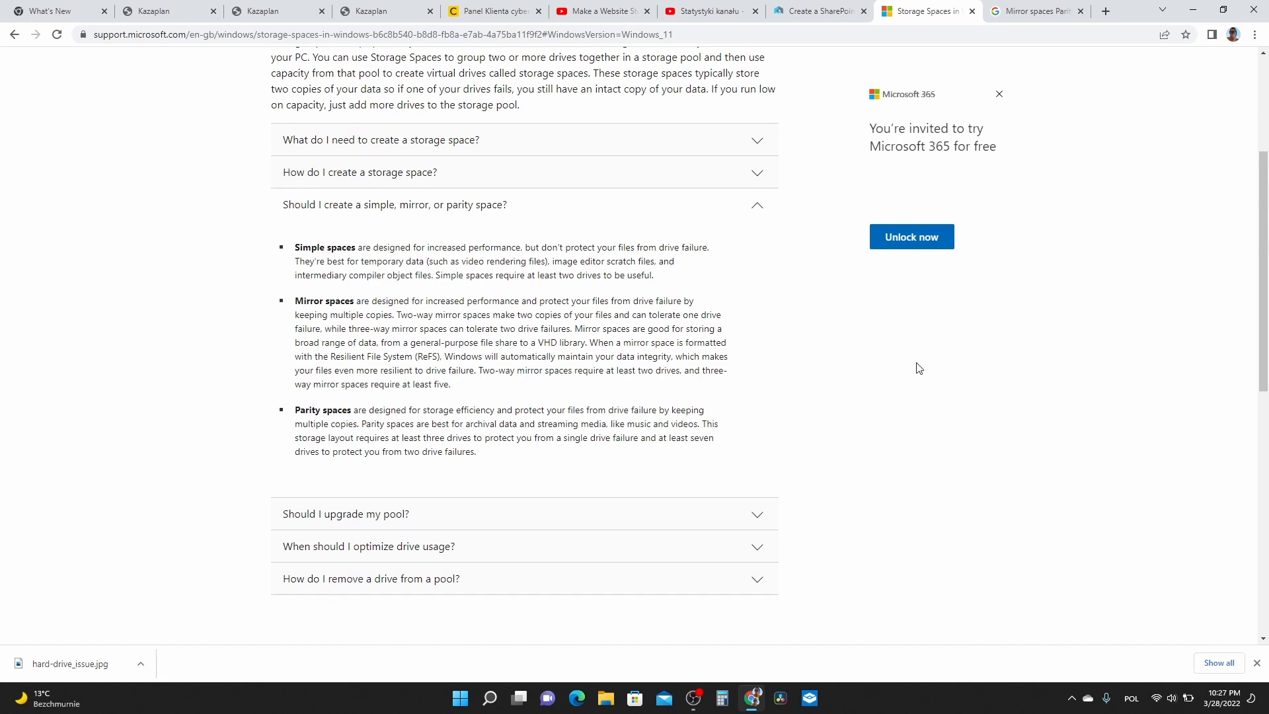
{"action": "scroll", "coordinate": [814, 355], "scroll_direction": "up", "scroll_amount": 1}
{"action": "scroll", "coordinate": [814, 355], "scroll_direction": "up", "scroll_amount": 2}
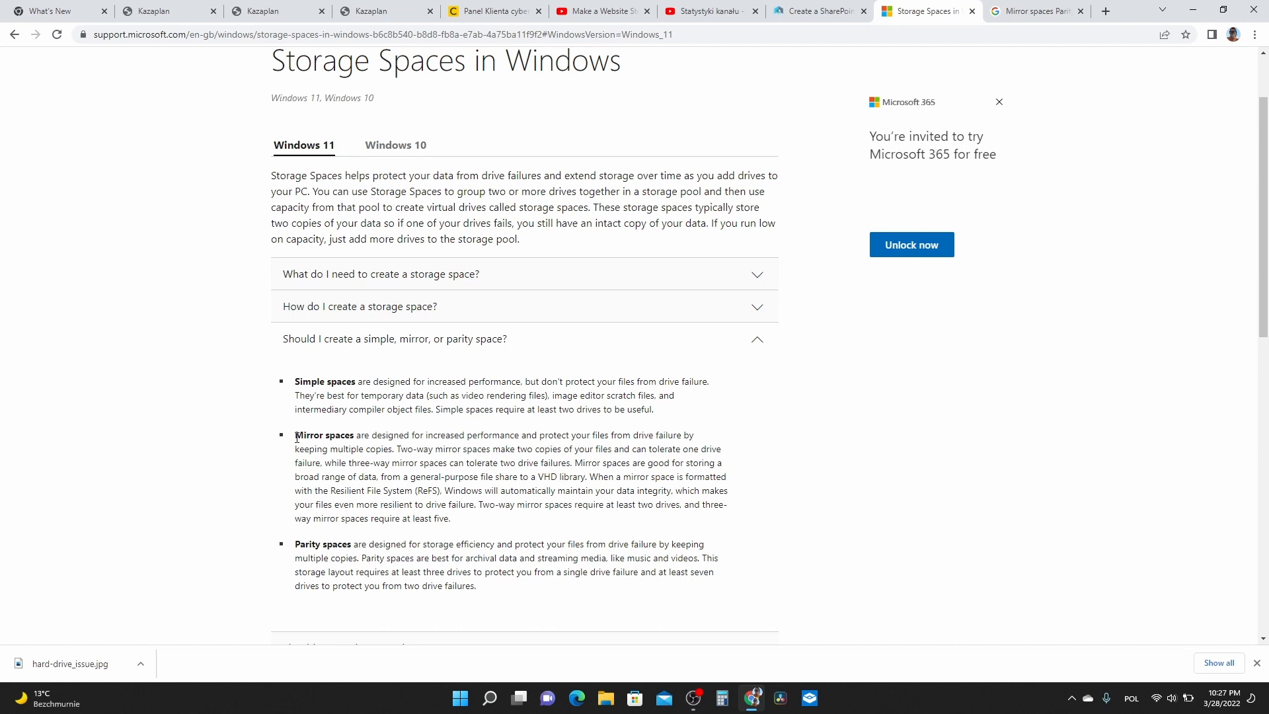
{"action": "left_click_drag", "start_coordinate": [295, 435], "coordinate": [355, 436]}
{"action": "left_click", "coordinate": [421, 414]}
{"action": "left_click_drag", "start_coordinate": [297, 383], "coordinate": [371, 381]}
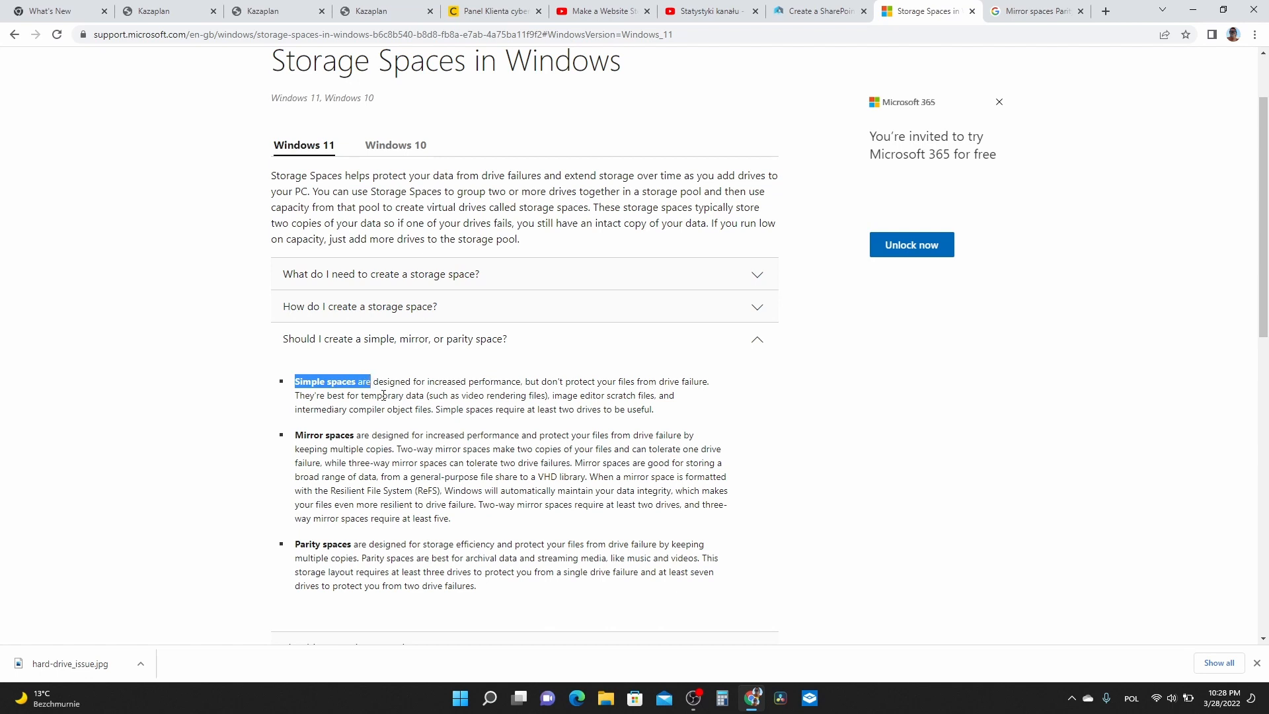
{"action": "left_click", "coordinate": [385, 397]}
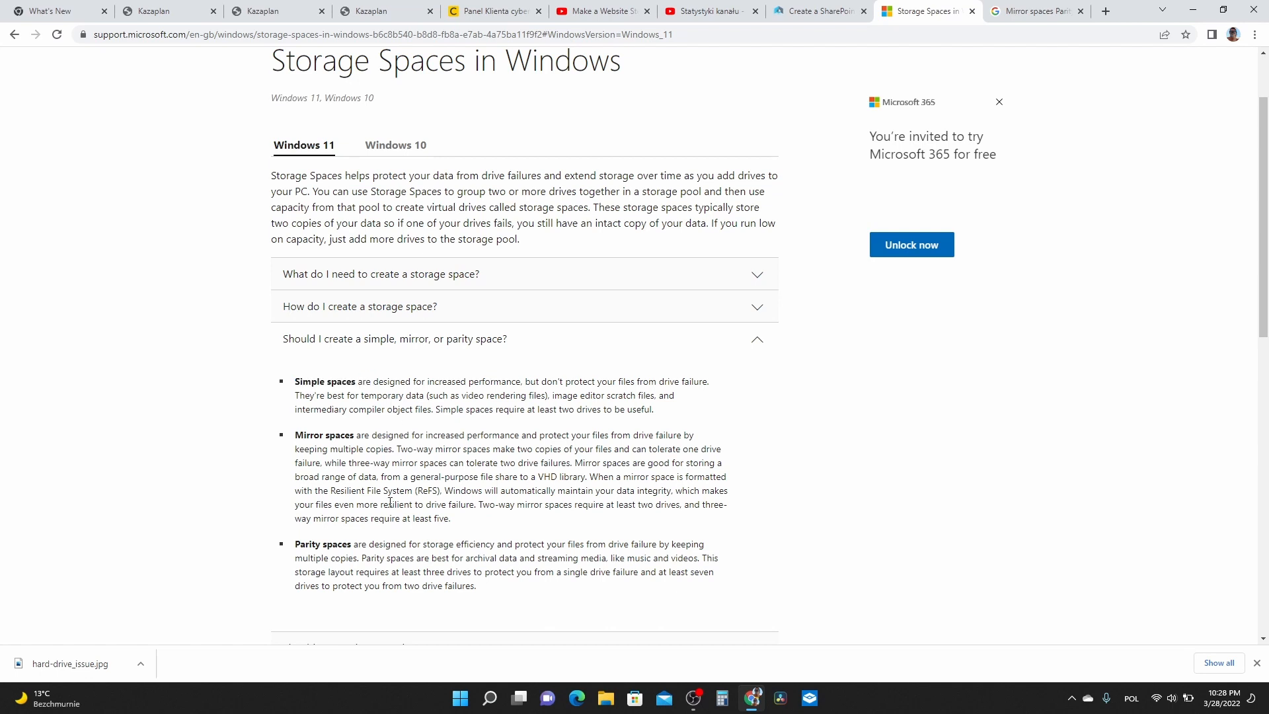
{"action": "left_click_drag", "start_coordinate": [294, 544], "coordinate": [355, 543]}
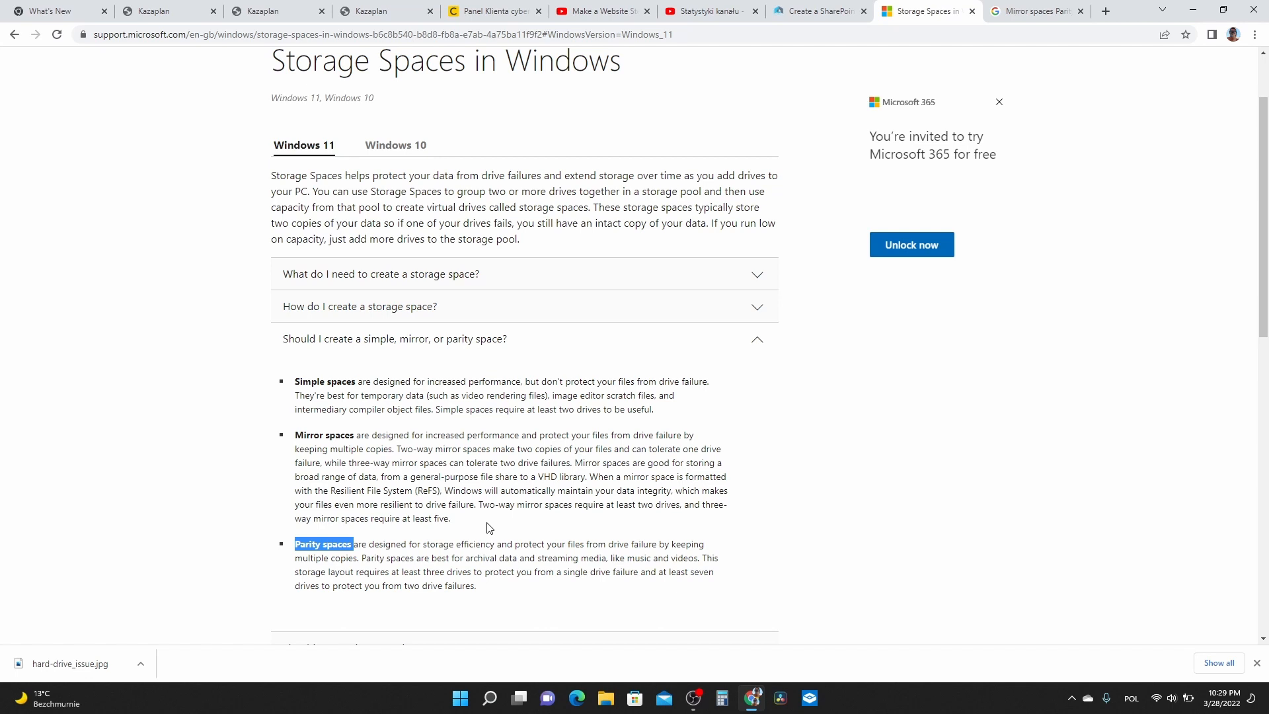
{"action": "left_click", "coordinate": [410, 449]}
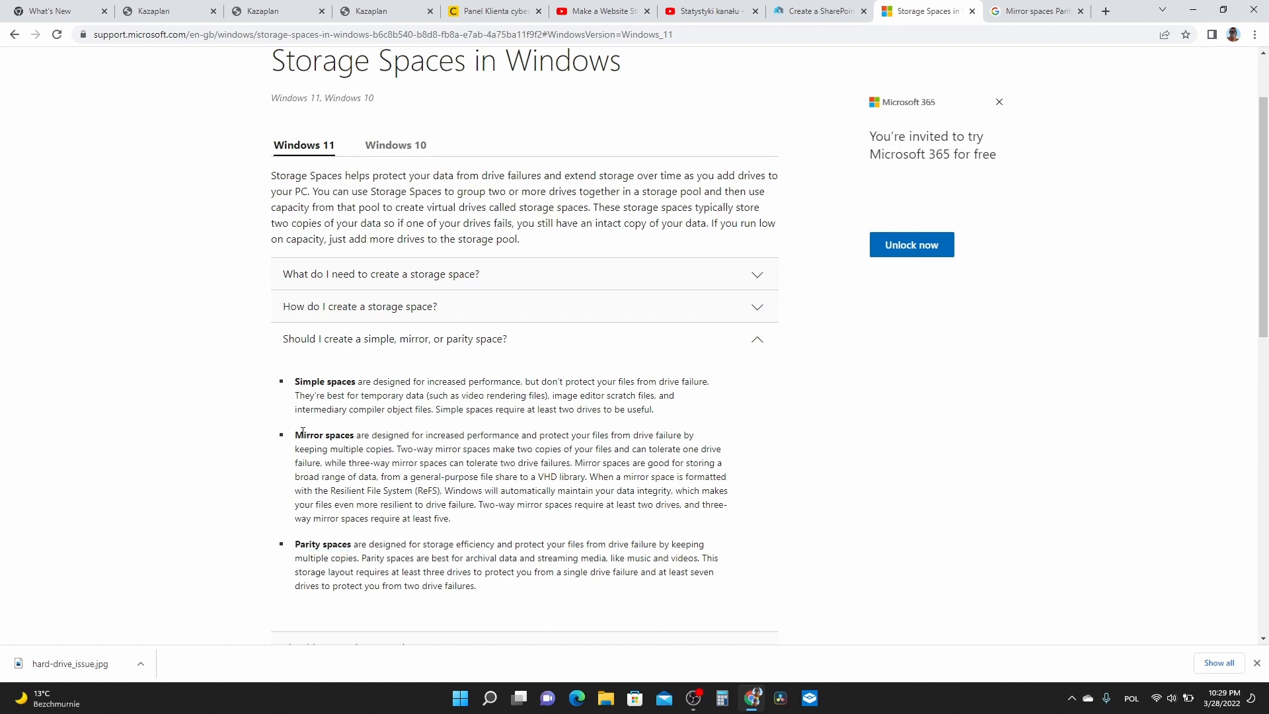
{"action": "left_click_drag", "start_coordinate": [295, 435], "coordinate": [345, 435]}
{"action": "left_click", "coordinate": [343, 434]}
- Inspect the computer's disks and their unallocated space in an enlarged Disk Management window, and close it
{"action": "right_click", "coordinate": [457, 703]}
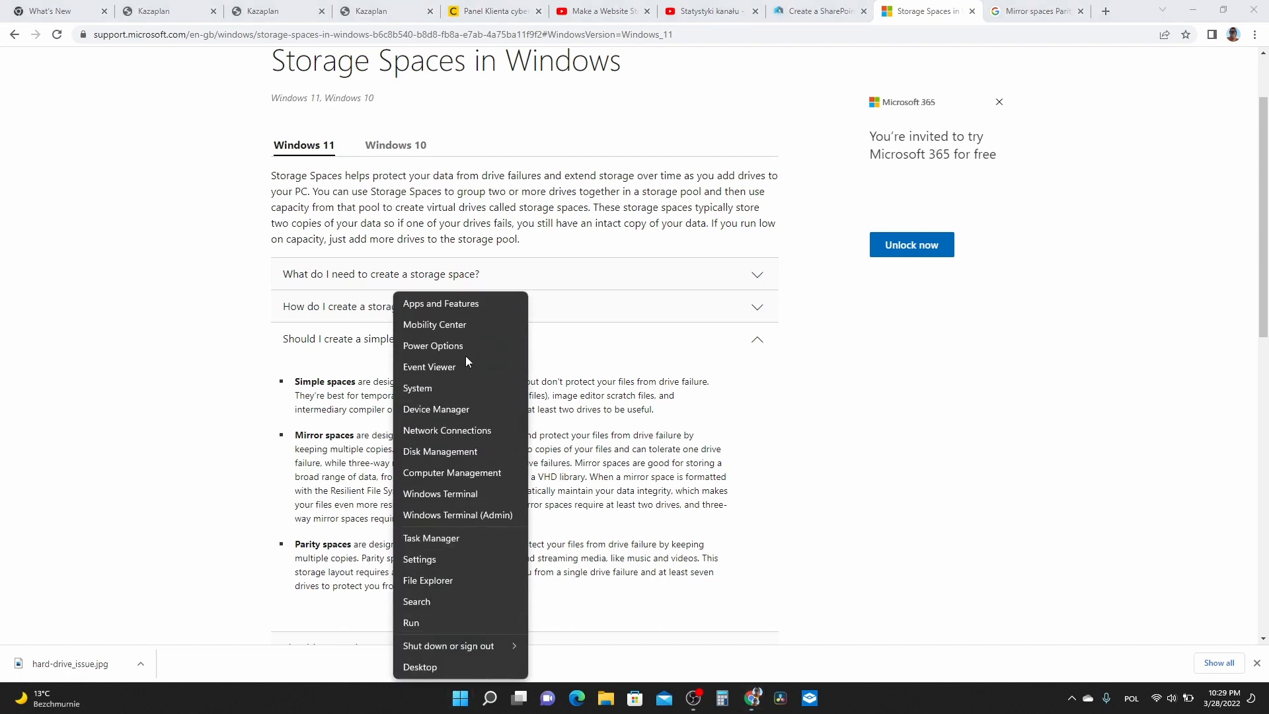
{"action": "left_click", "coordinate": [439, 452]}
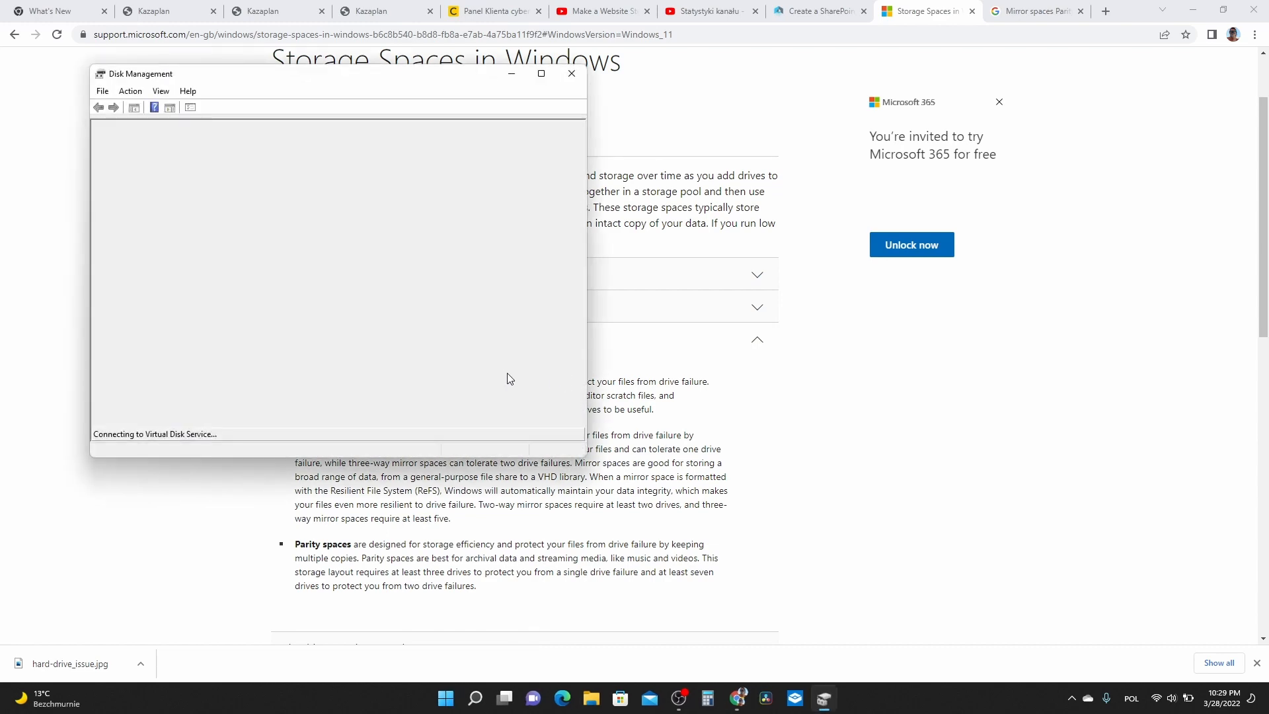
{"action": "left_click_drag", "start_coordinate": [580, 458], "coordinate": [804, 562]}
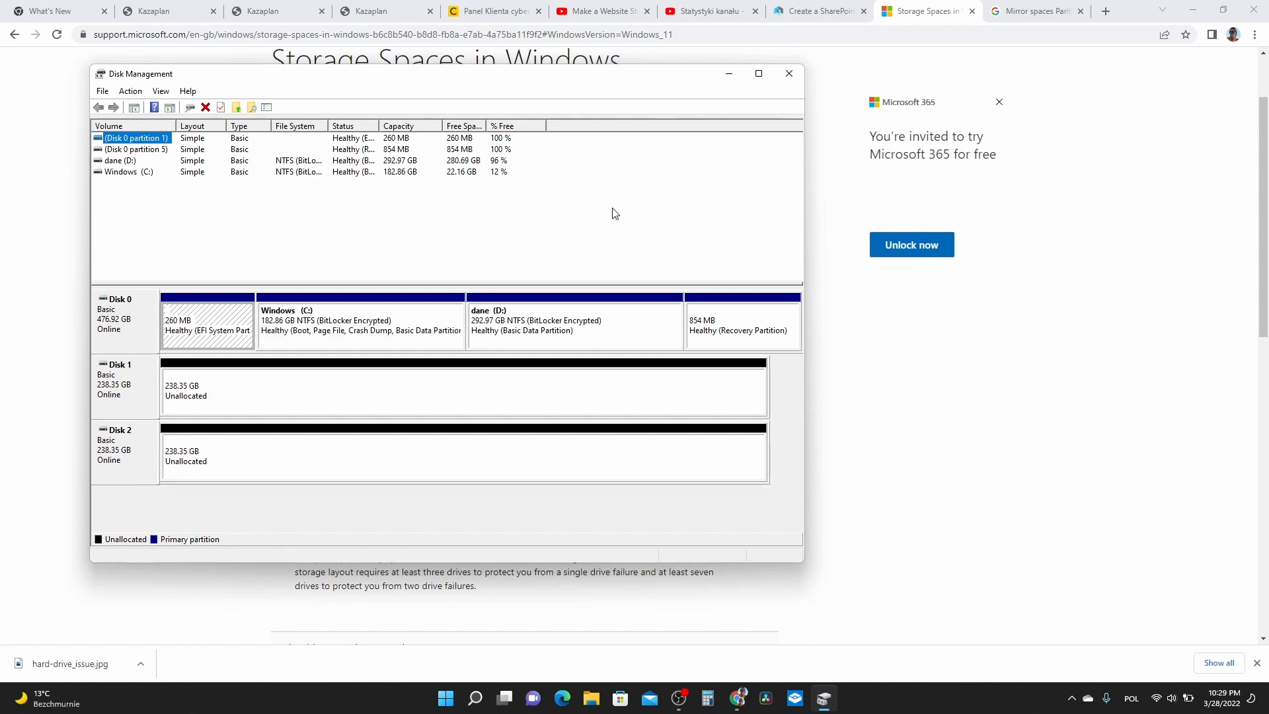
{"action": "left_click", "coordinate": [789, 74]}
- Open the Windows system settings, search for "storage" and go to the Storage settings page
{"action": "right_click", "coordinate": [457, 709]}
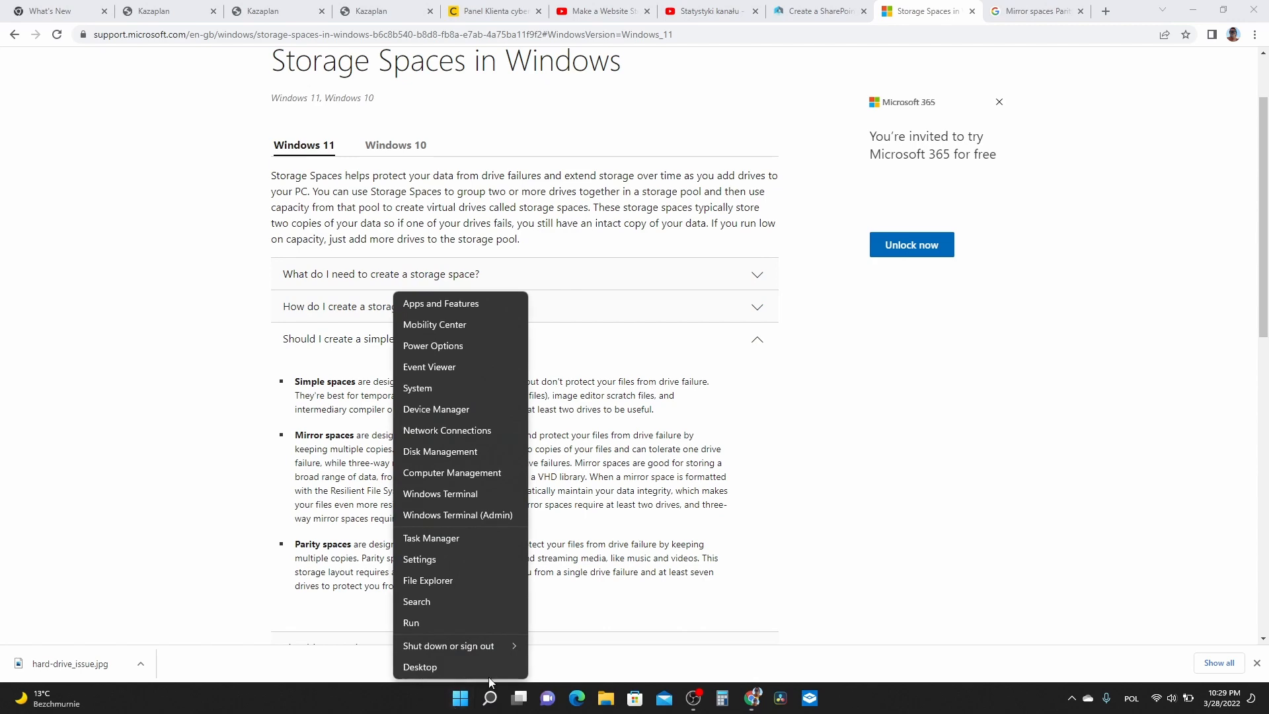
{"action": "left_click", "coordinate": [431, 392]}
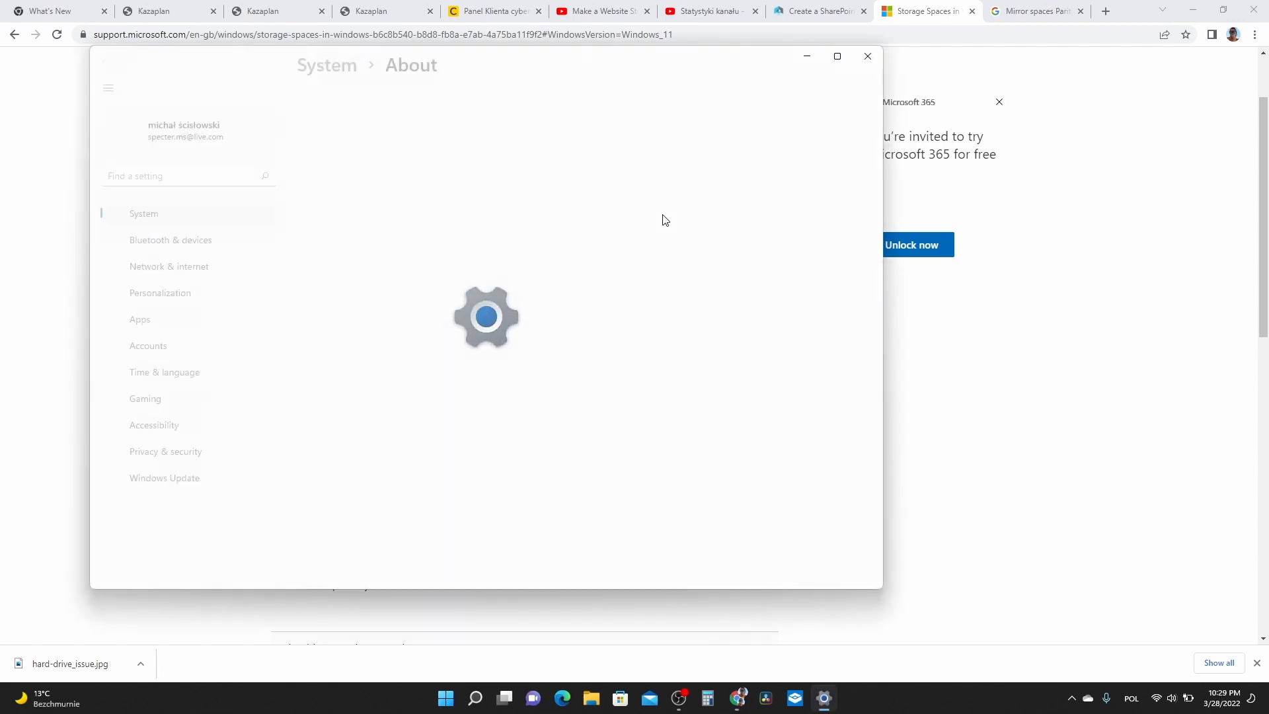
{"action": "left_click", "coordinate": [203, 151]}
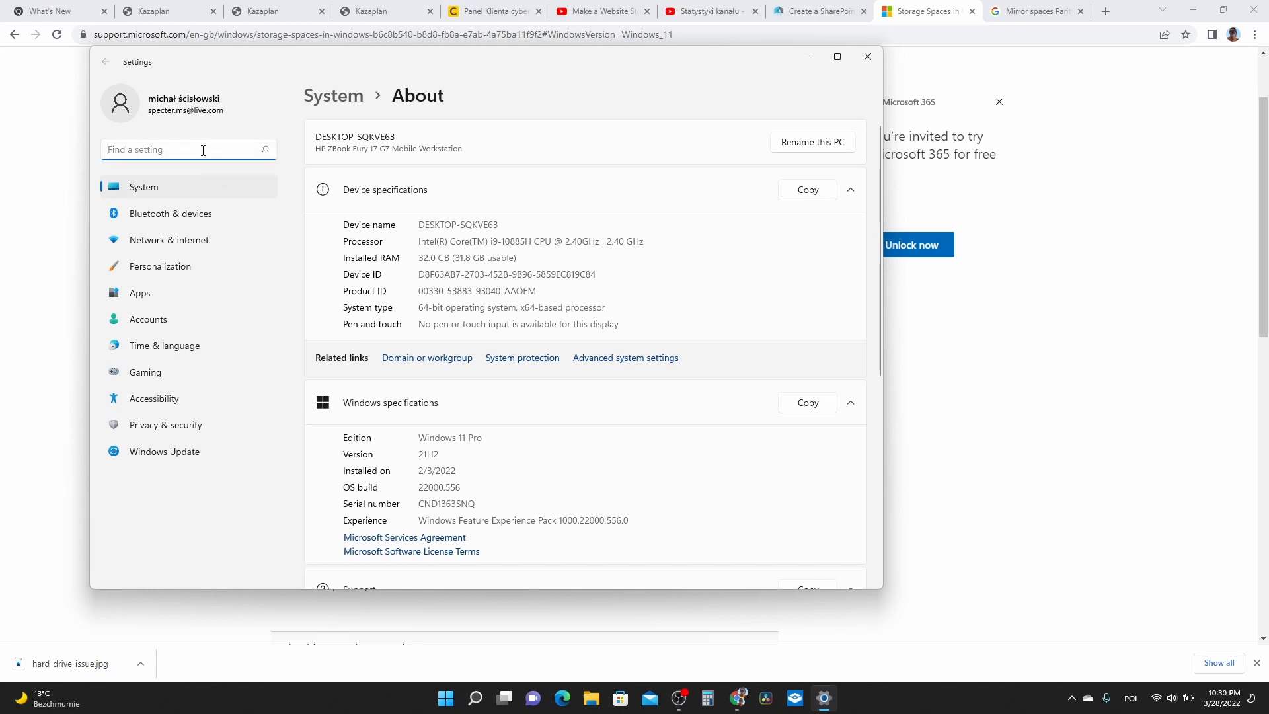
{"action": "type", "text": "syo"}
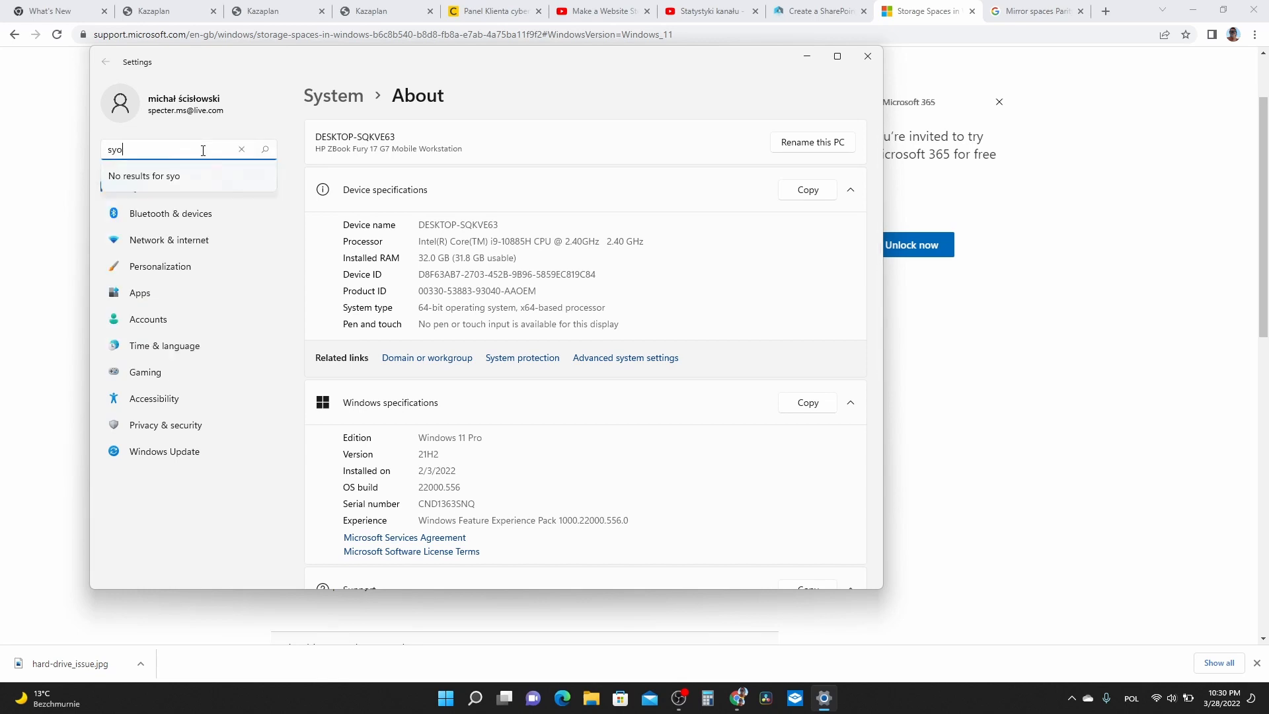
{"action": "key", "text": "BackSpace"}
{"action": "key", "text": "BackSpace"}
{"action": "type", "text": "torage"}
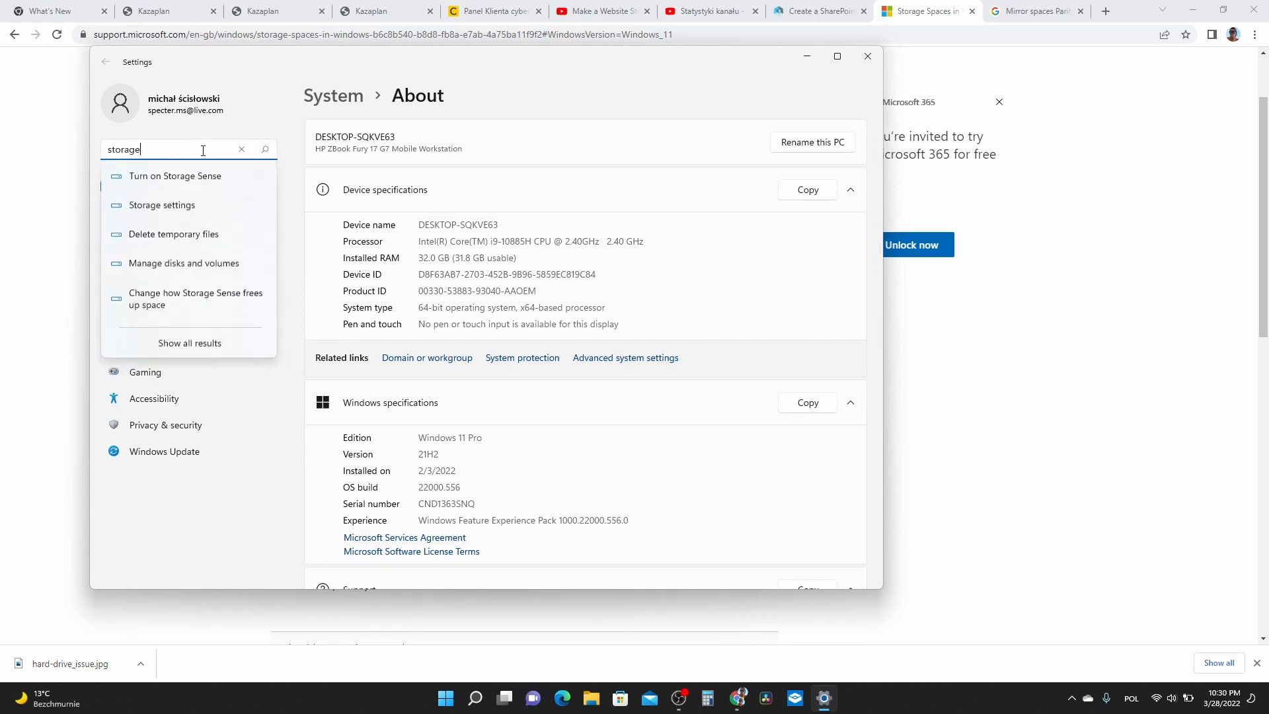
{"action": "left_click", "coordinate": [169, 211]}
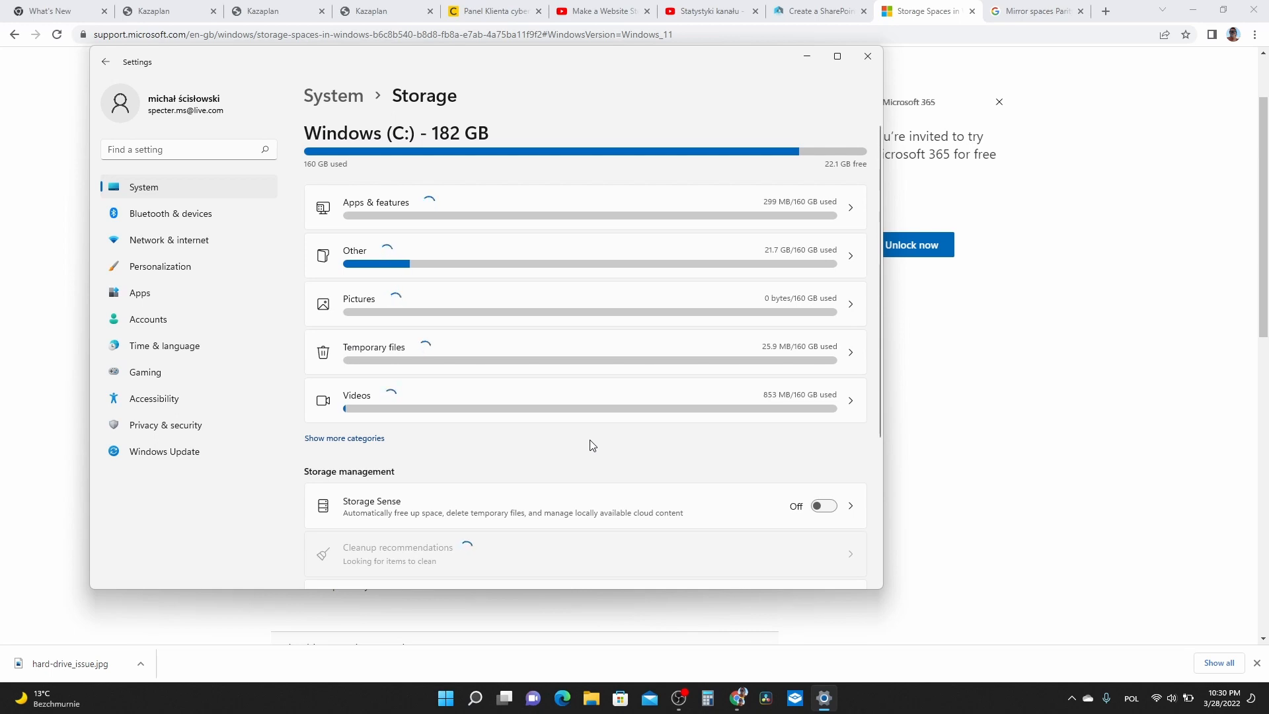
- Expand the advanced storage settings and open the Storage Spaces page
{"action": "scroll", "coordinate": [590, 445], "scroll_direction": "down", "scroll_amount": 1}
{"action": "scroll", "coordinate": [590, 445], "scroll_direction": "down", "scroll_amount": 4}
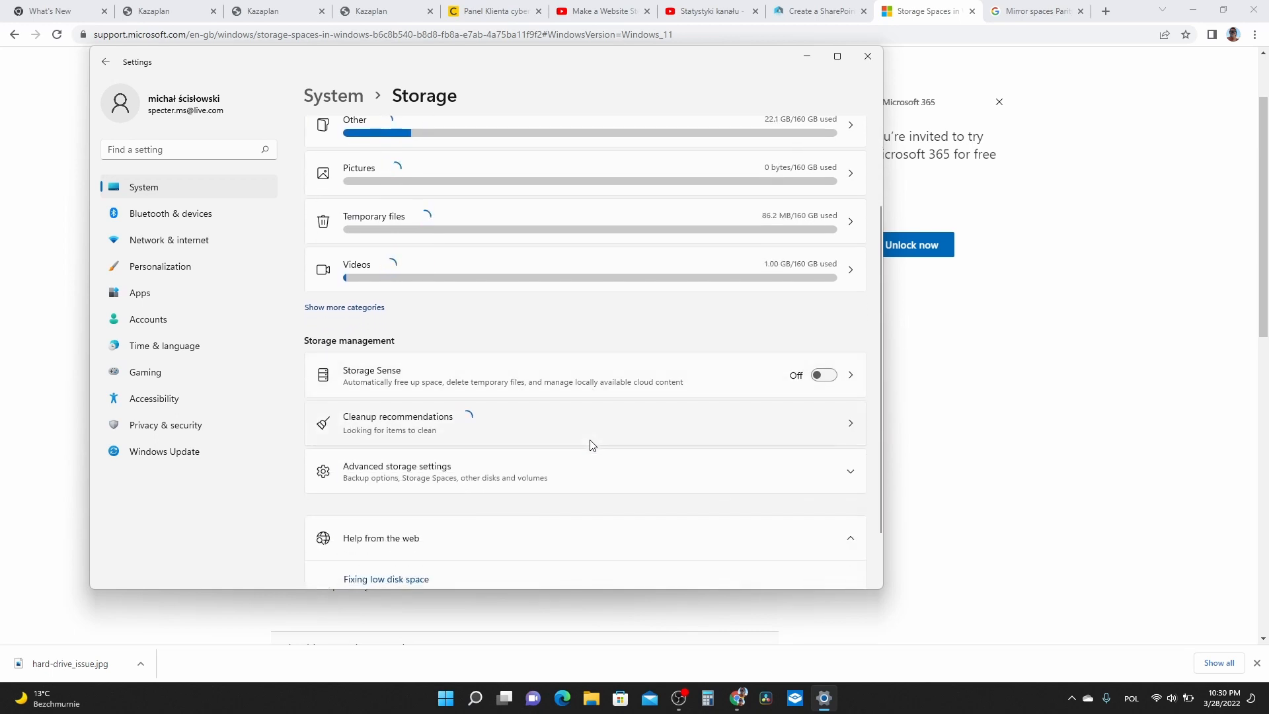
{"action": "left_click", "coordinate": [453, 474]}
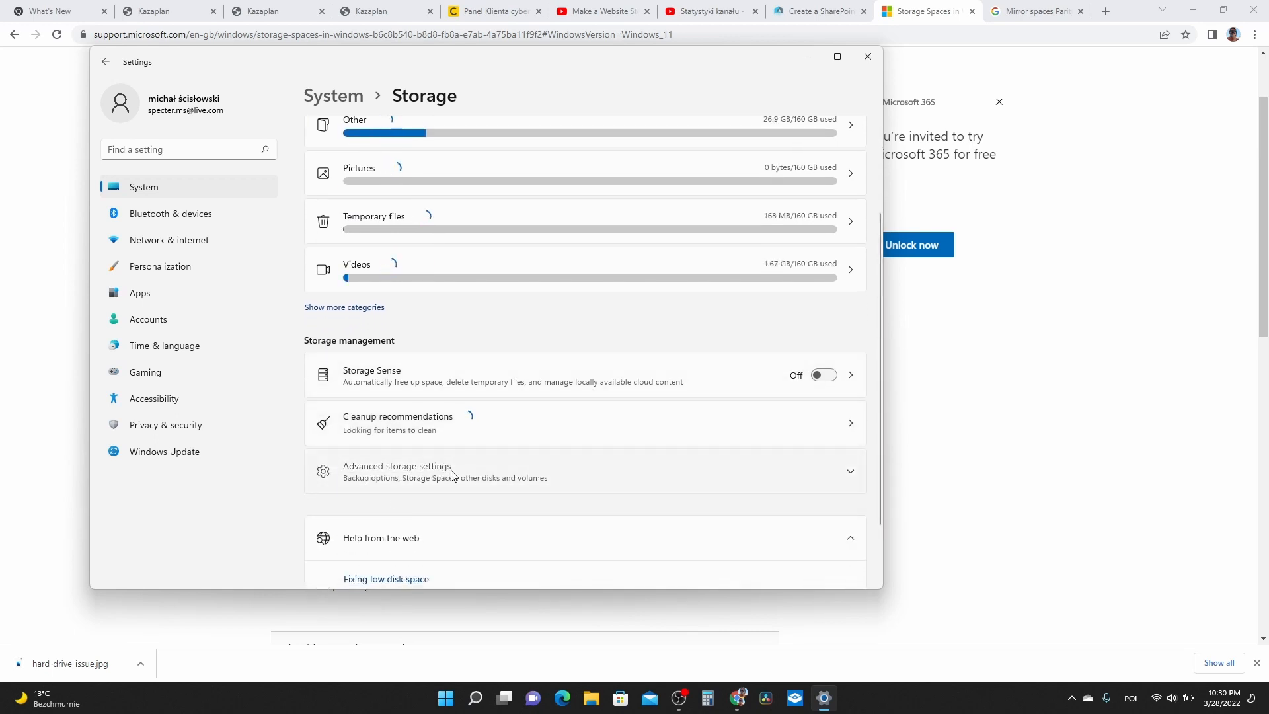
{"action": "scroll", "coordinate": [498, 475], "scroll_direction": "down", "scroll_amount": 4}
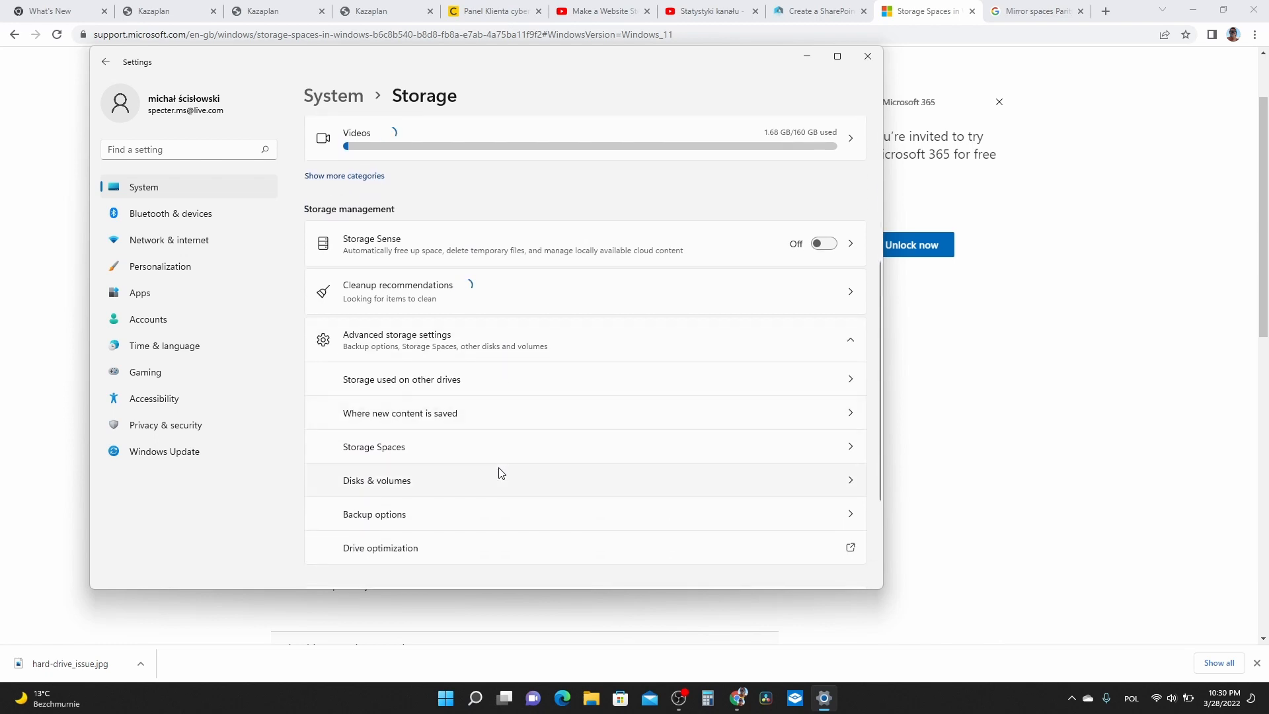
{"action": "left_click", "coordinate": [415, 456]}
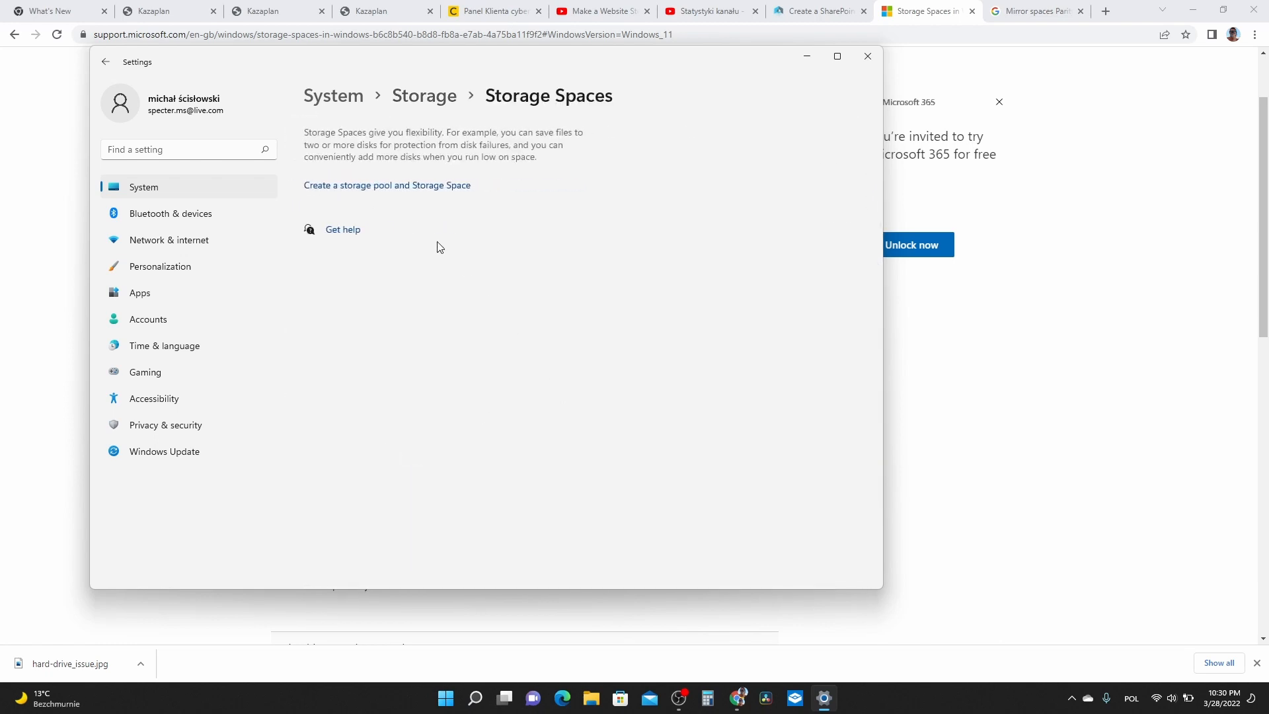
- Create a storage pool named new-pool that includes all available disks, Disk 1 and Disk 2
{"action": "left_click", "coordinate": [405, 189]}
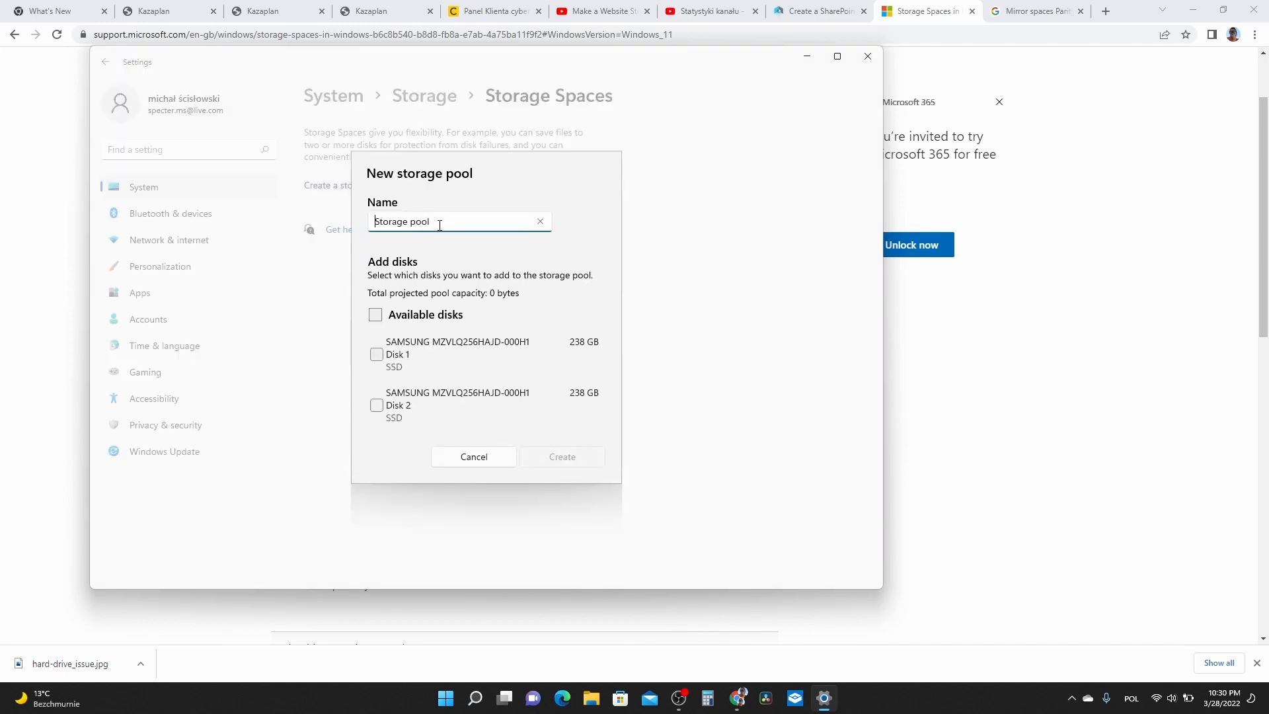
{"action": "left_click_drag", "start_coordinate": [430, 222], "coordinate": [368, 222]}
{"action": "type", "text": "new-pool"}
{"action": "left_click", "coordinate": [378, 318]}
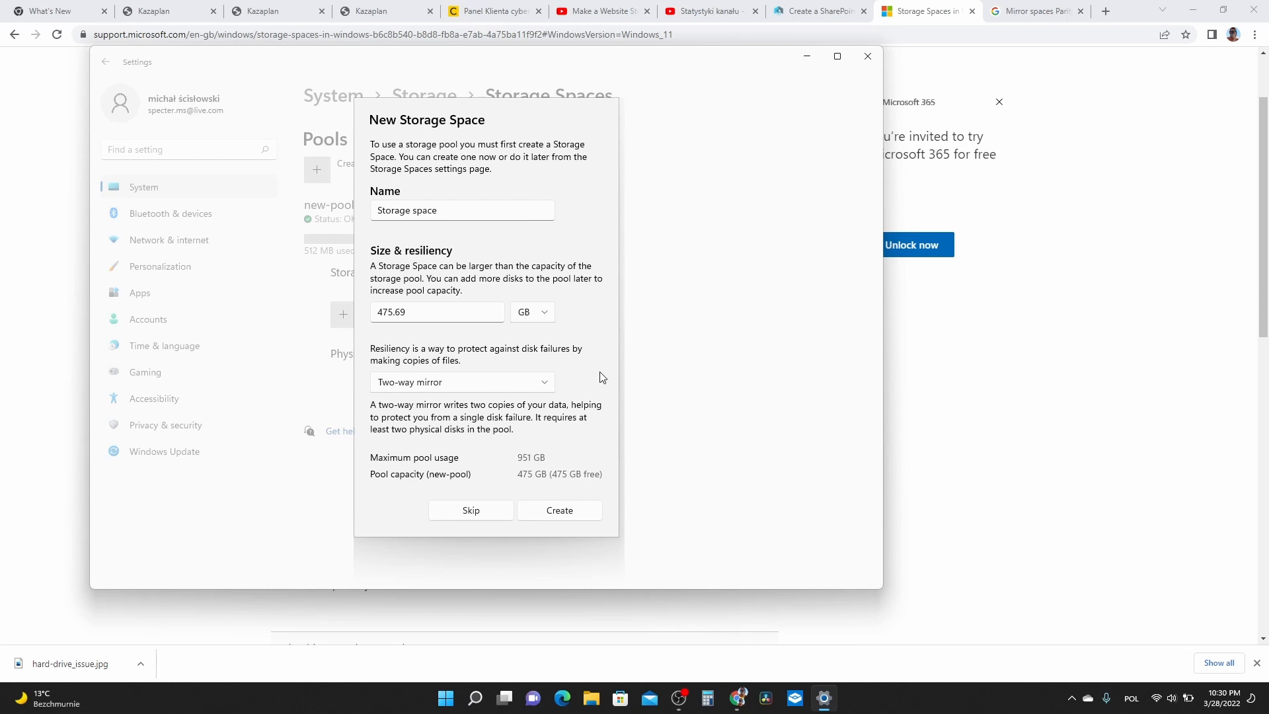
- Review the resiliency types and create the 475.69 GB storage space in new-pool as a two-way mirror
{"action": "left_click", "coordinate": [547, 383]}
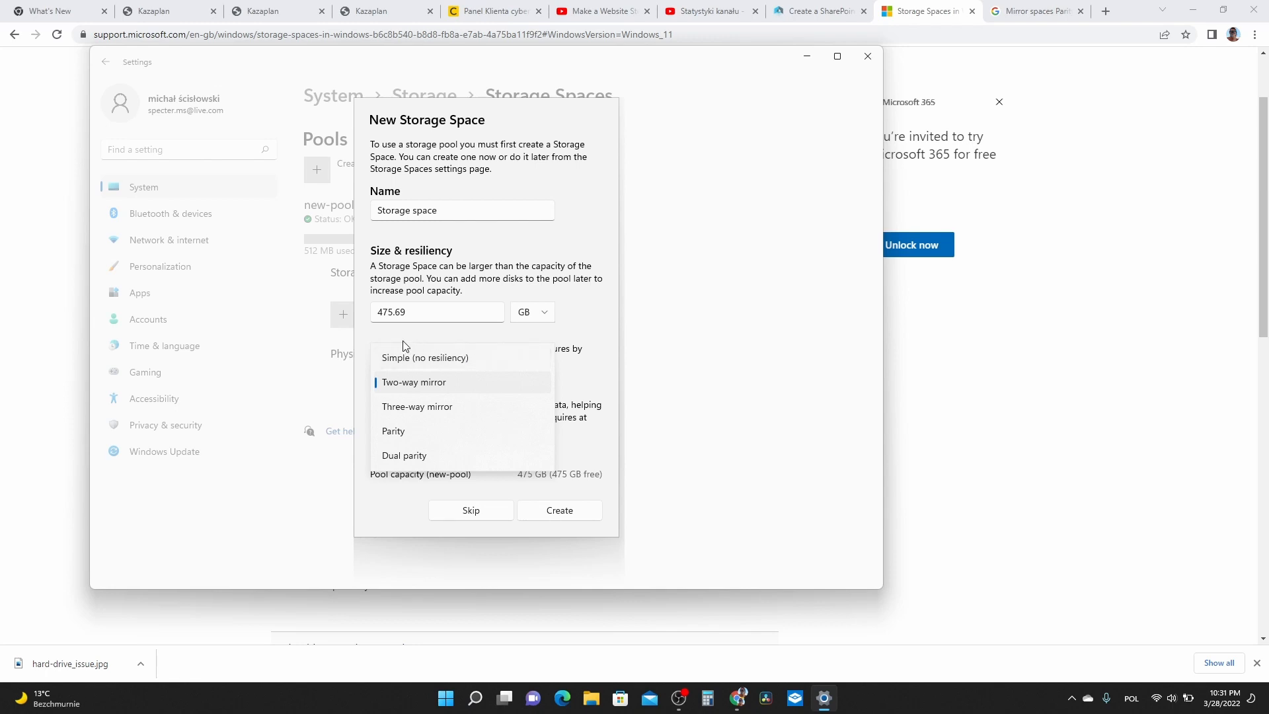
{"action": "left_click", "coordinate": [584, 381]}
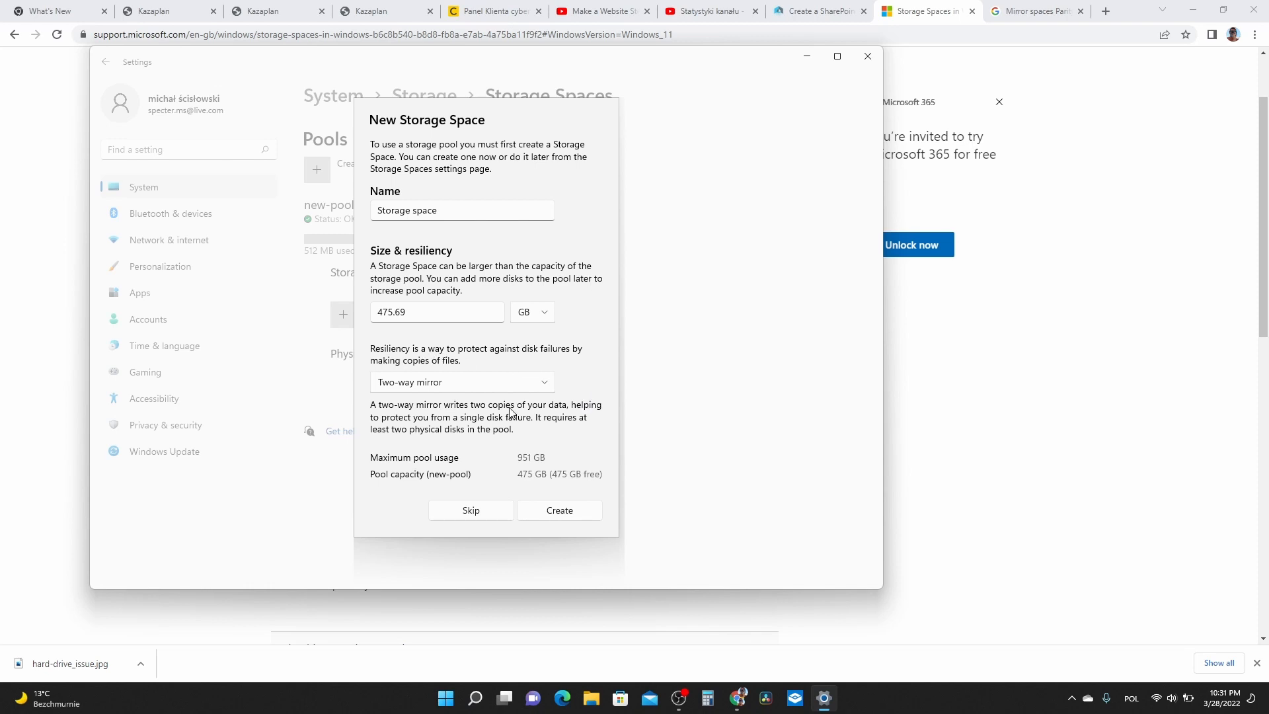
{"action": "left_click", "coordinate": [559, 513]}
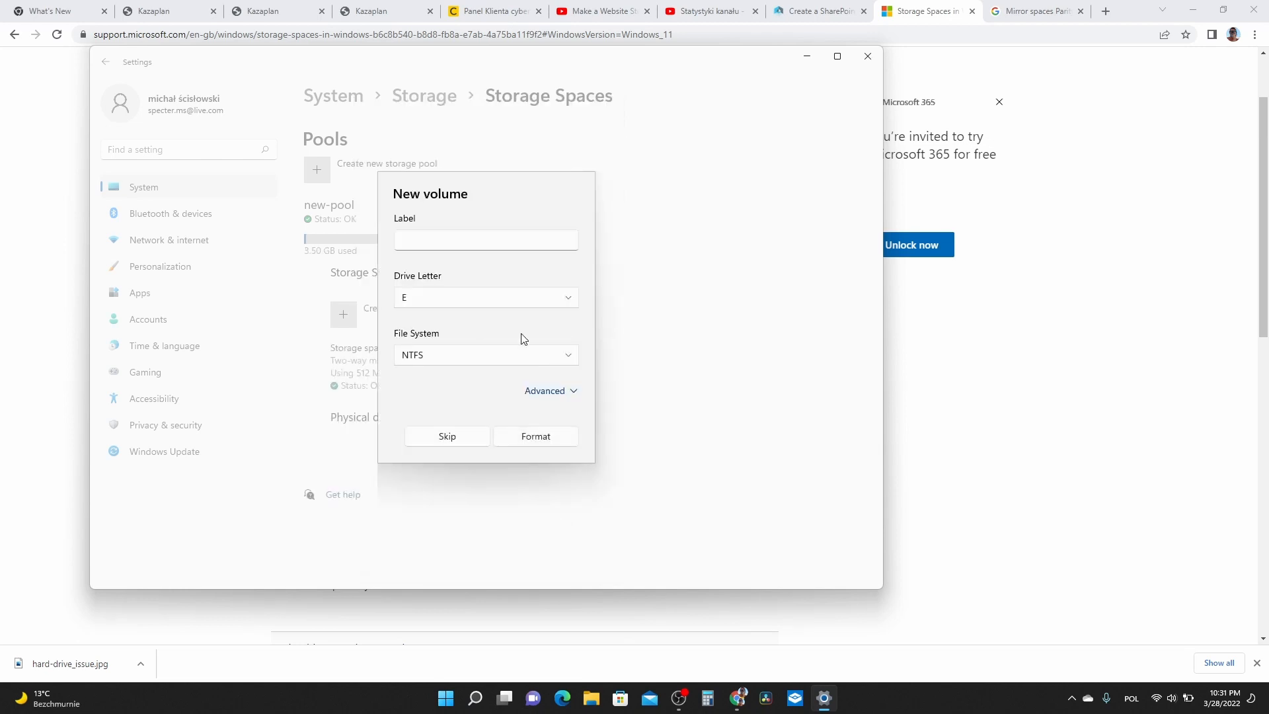
- Label the new volume "test" and format it as NTFS with drive letter E
{"action": "left_click", "coordinate": [479, 242]}
{"action": "type", "text": "test"}
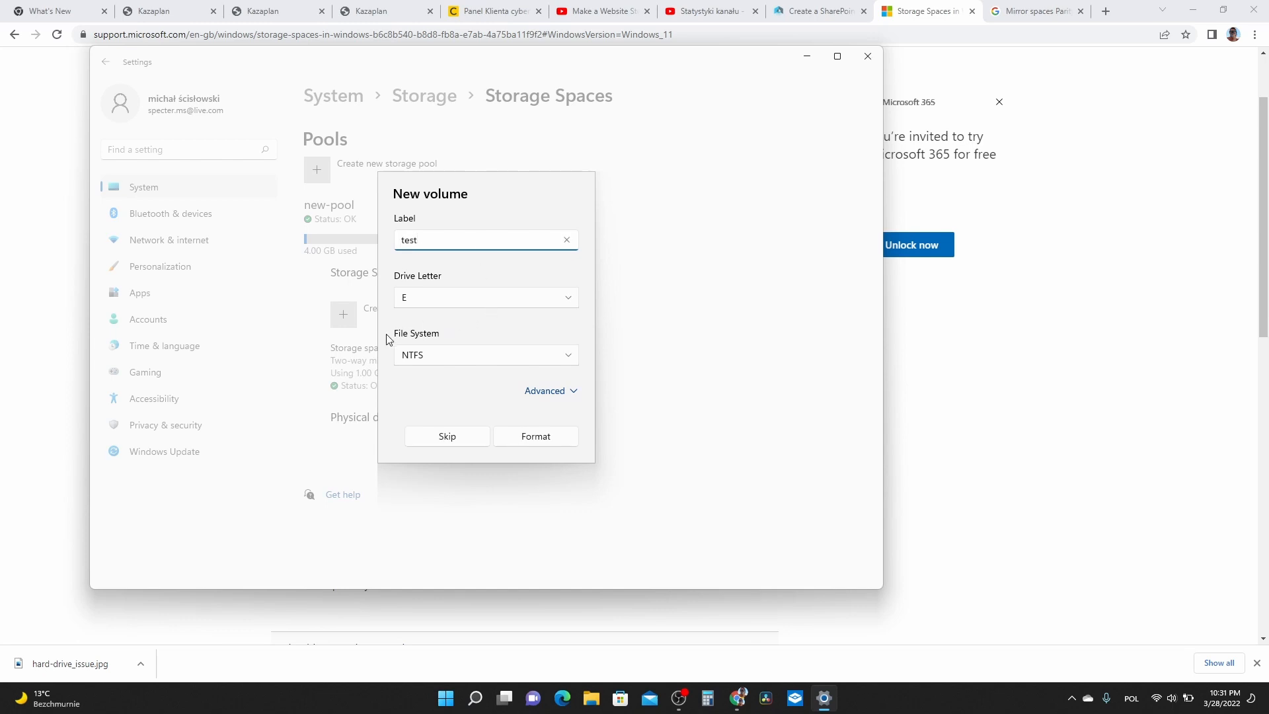
{"action": "left_click", "coordinate": [536, 438]}
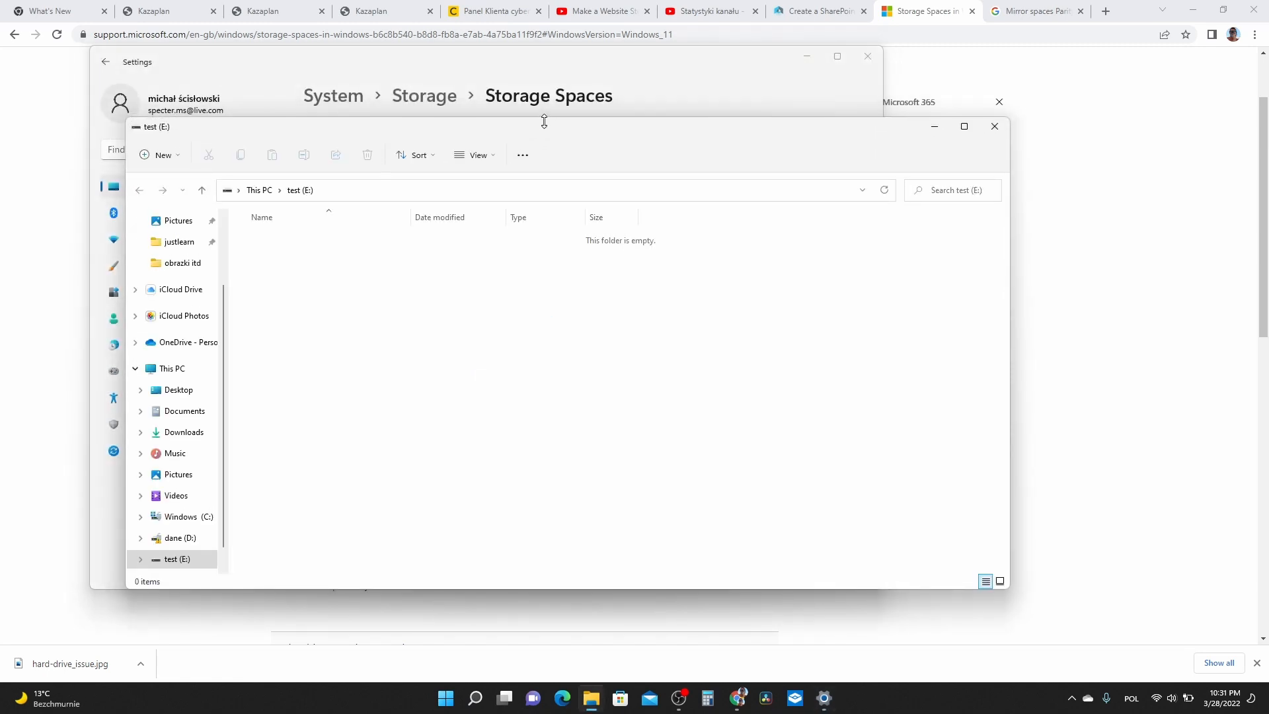
- Maximize the new drive's File Explorer window and check the drives listed under This PC
{"action": "left_click_drag", "start_coordinate": [546, 115], "coordinate": [585, 8]}
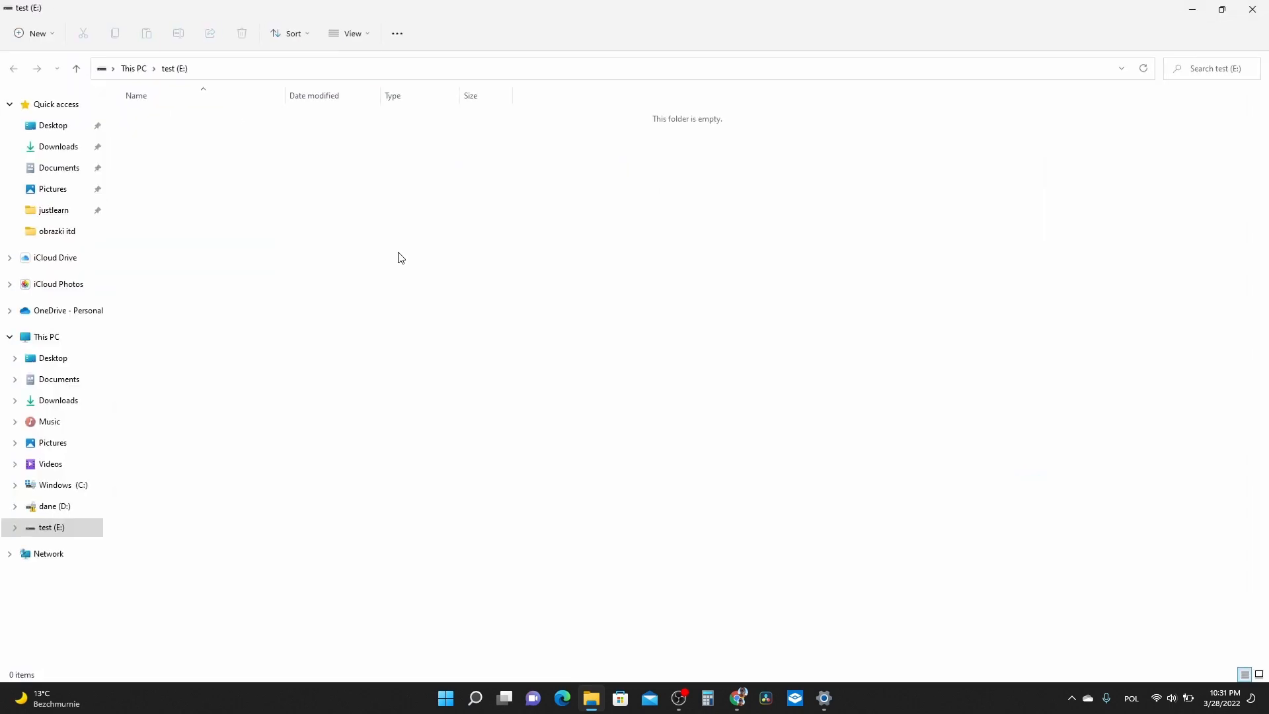
{"action": "left_click", "coordinate": [58, 342]}
{"action": "left_click", "coordinate": [515, 368]}
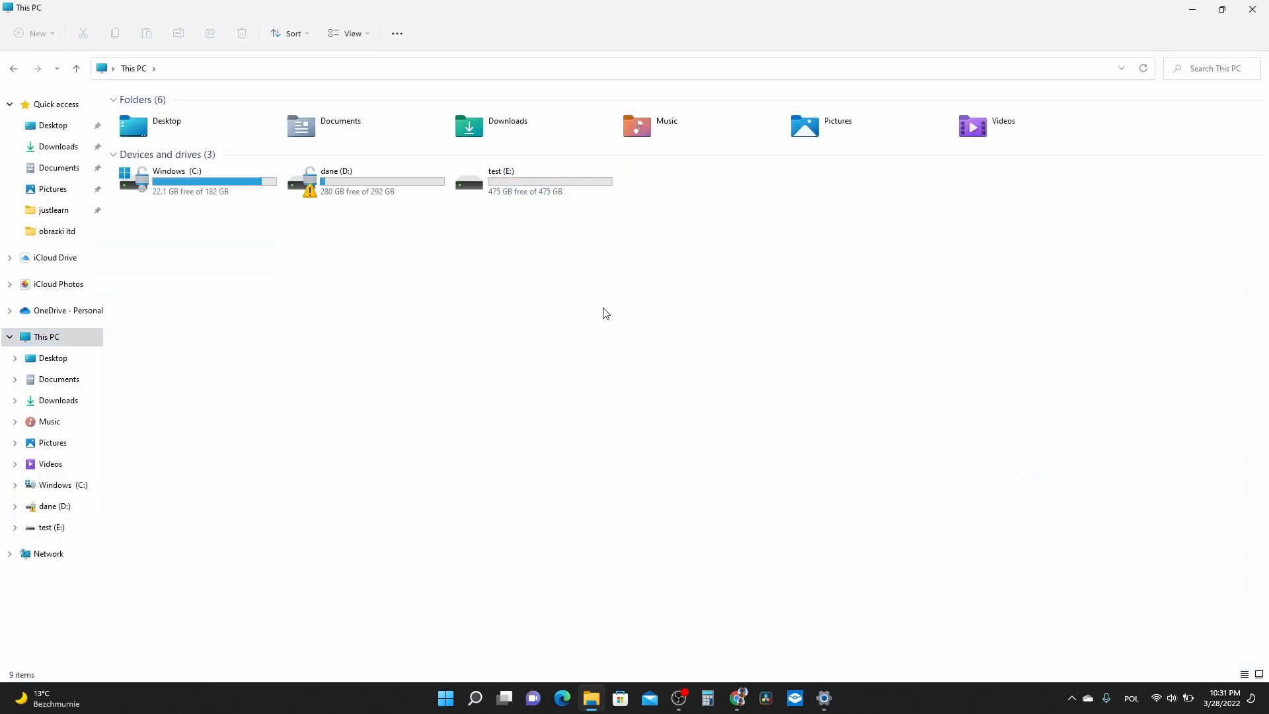